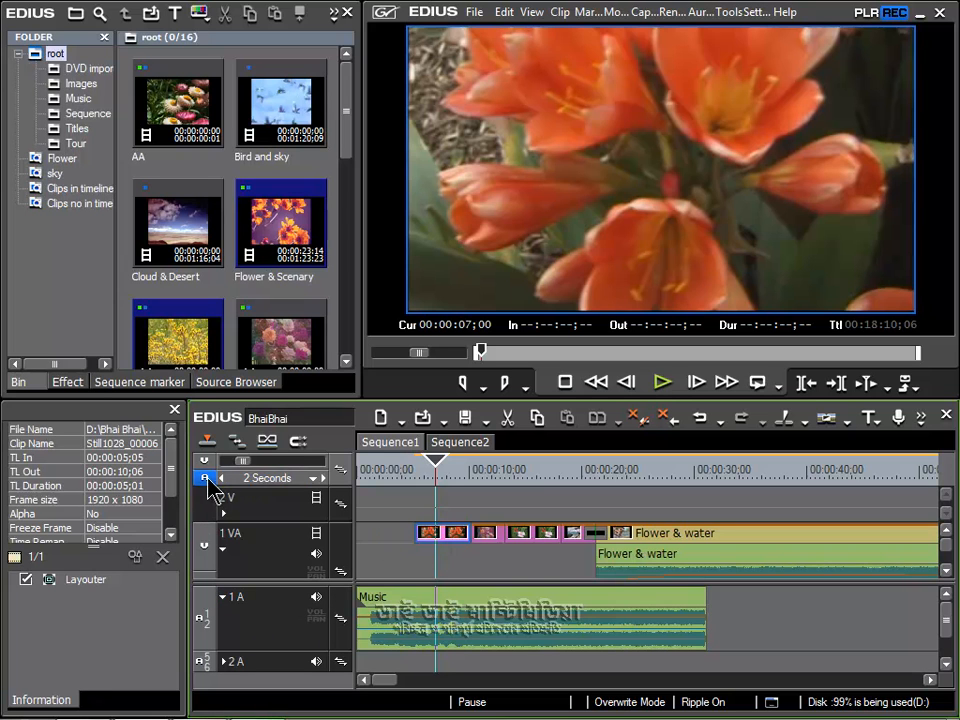
Shift the clip Still1028_00006 on the 1 VA track to start at about 00:00:05;21.
click(221, 479)
click(221, 479)
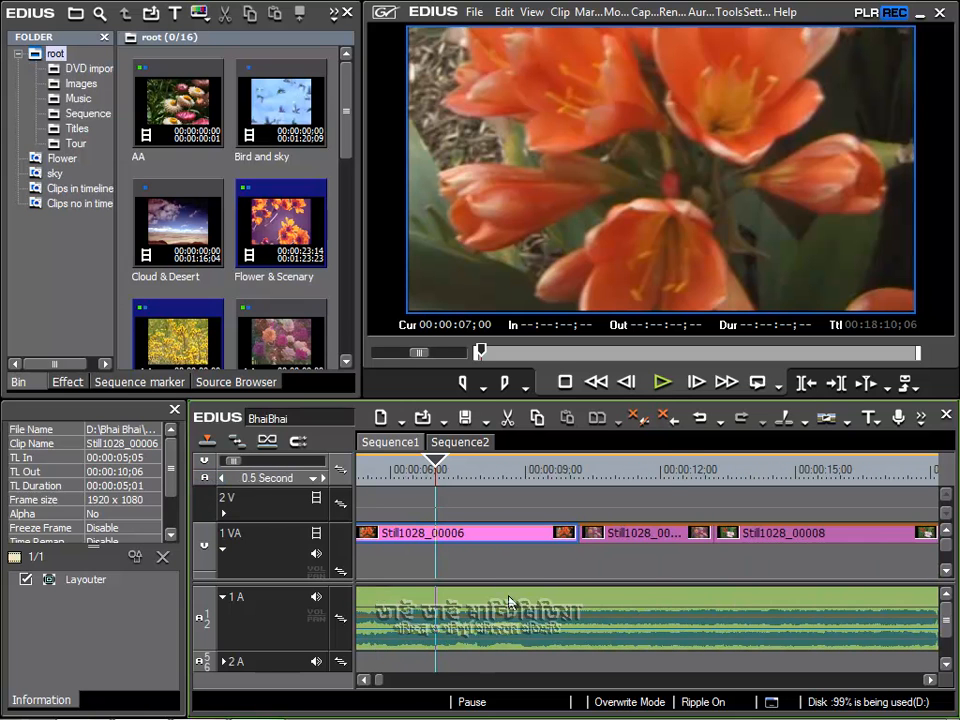
click(365, 680)
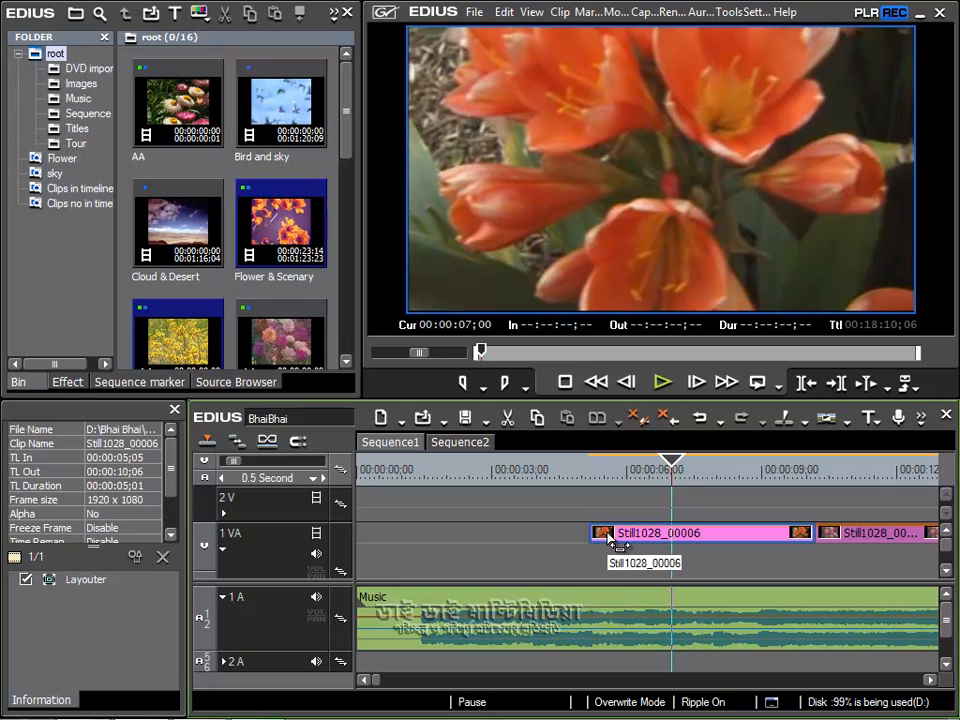
drag(610, 541, 633, 537)
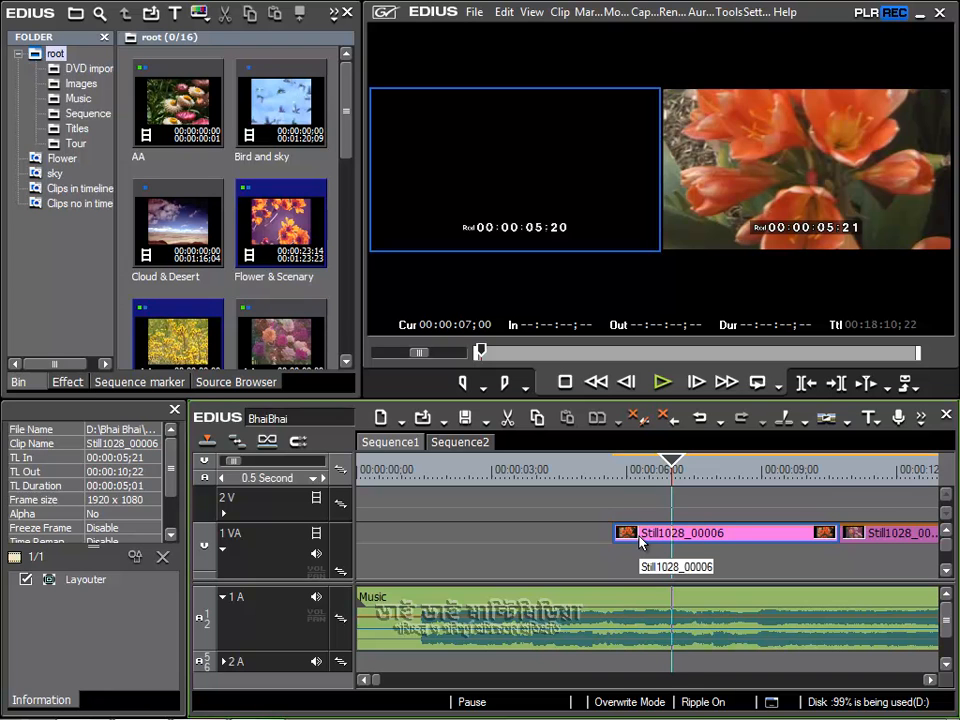
Play the sequence from about 00:00:05;04 to check how the first still clip begins.
click(589, 480)
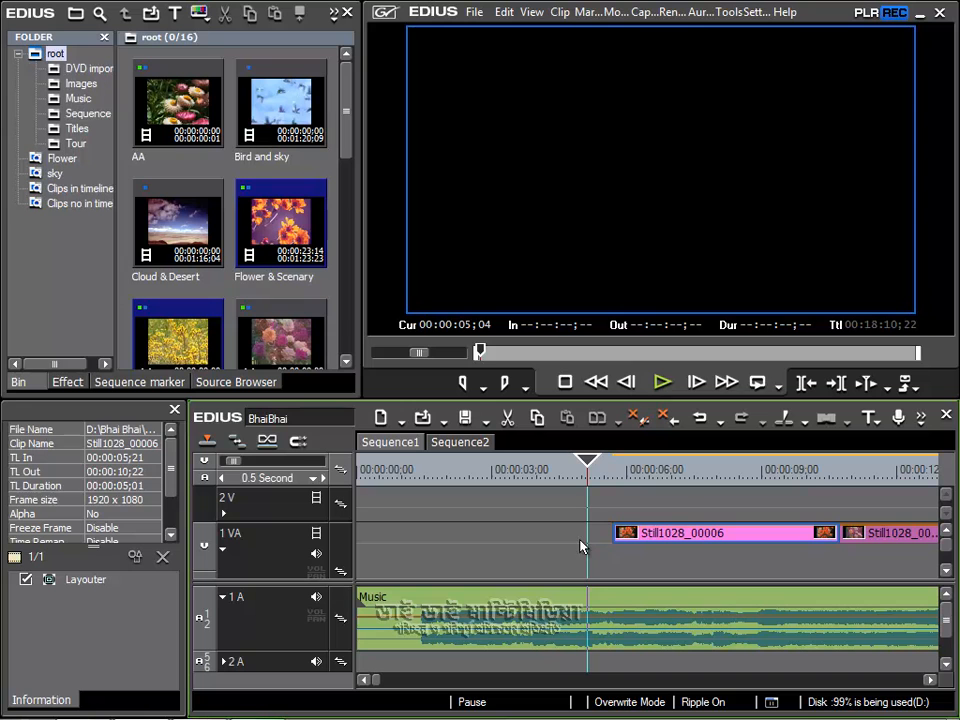
click(657, 390)
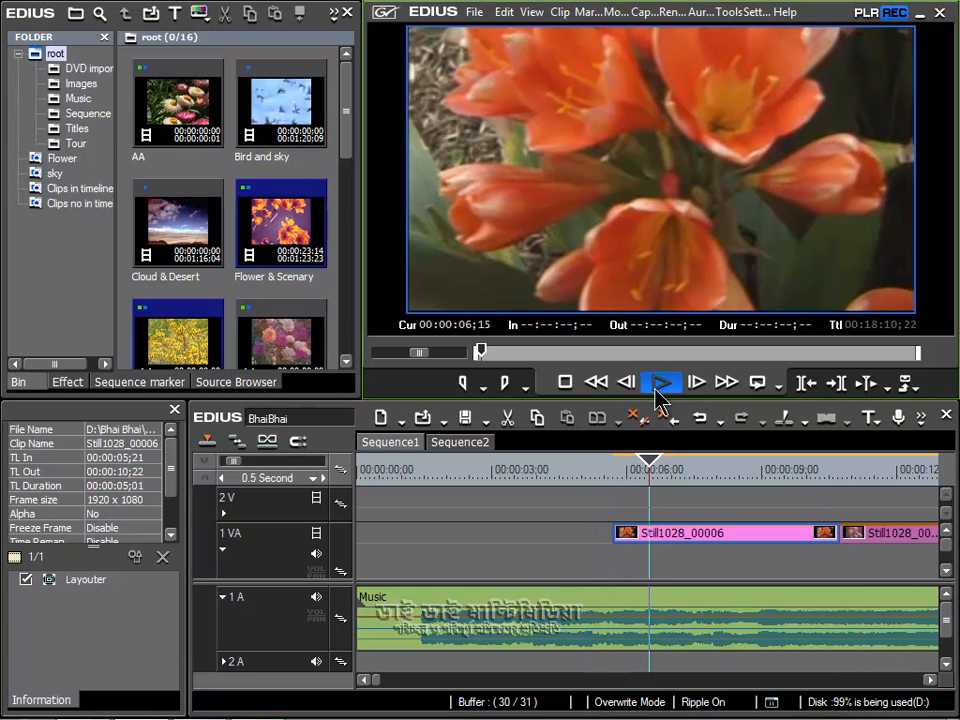
click(656, 386)
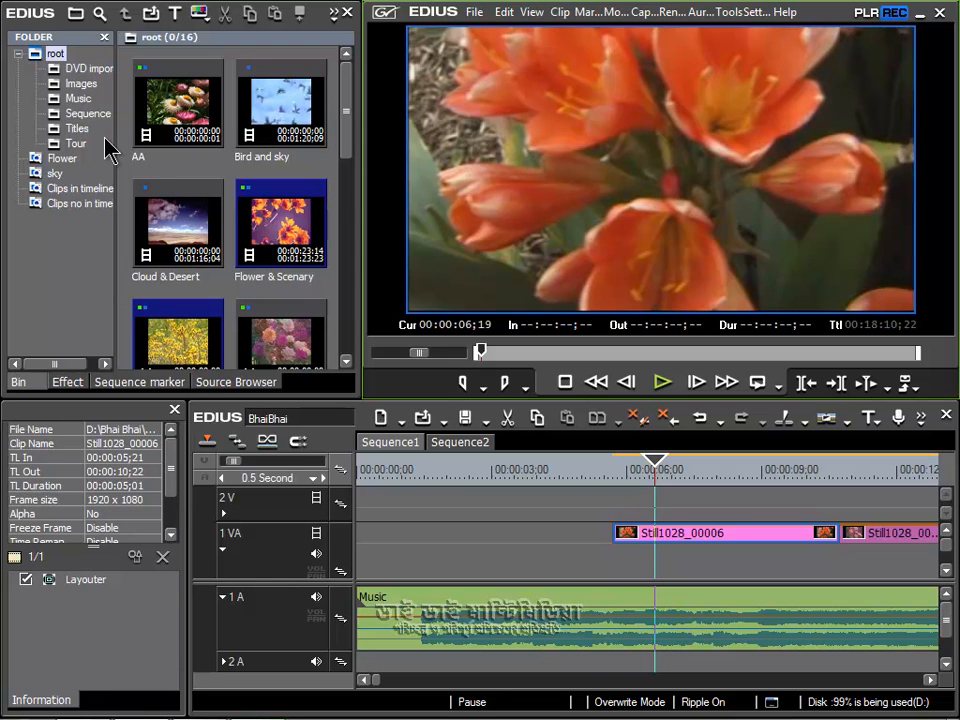
Display the 2D transitions in the effect library and select Dissolve.
click(60, 383)
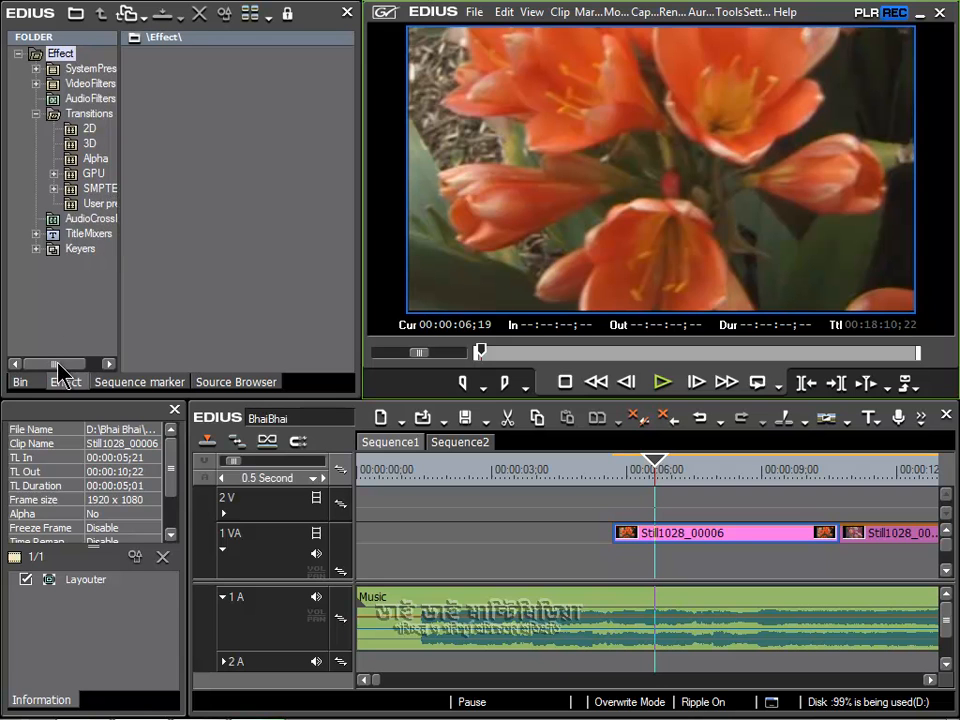
drag(62, 364, 72, 364)
click(76, 131)
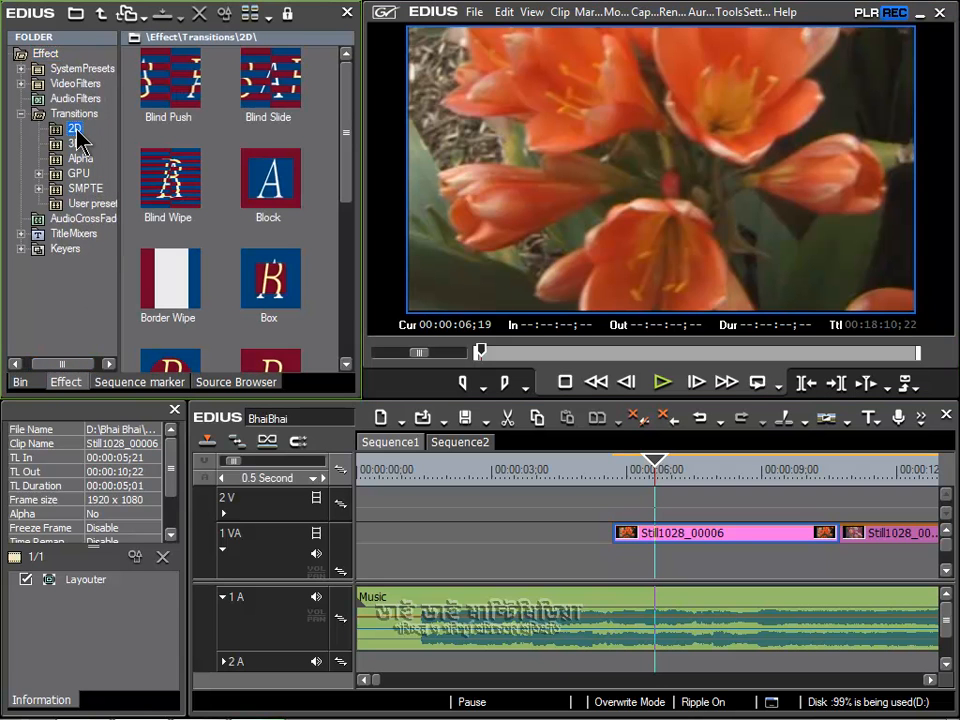
drag(350, 155, 335, 255)
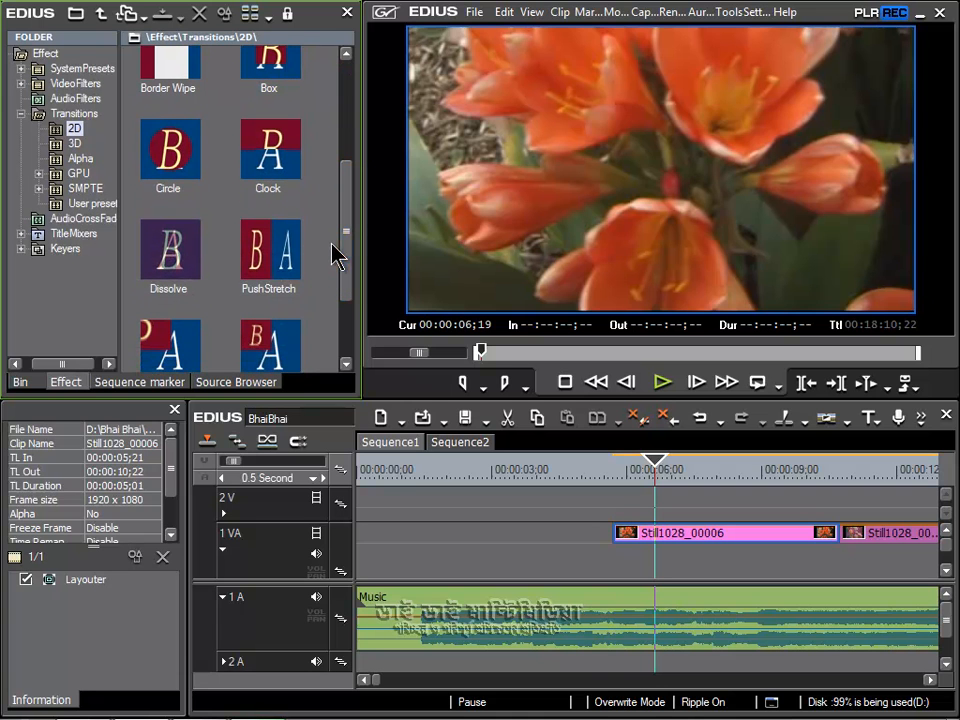
click(186, 250)
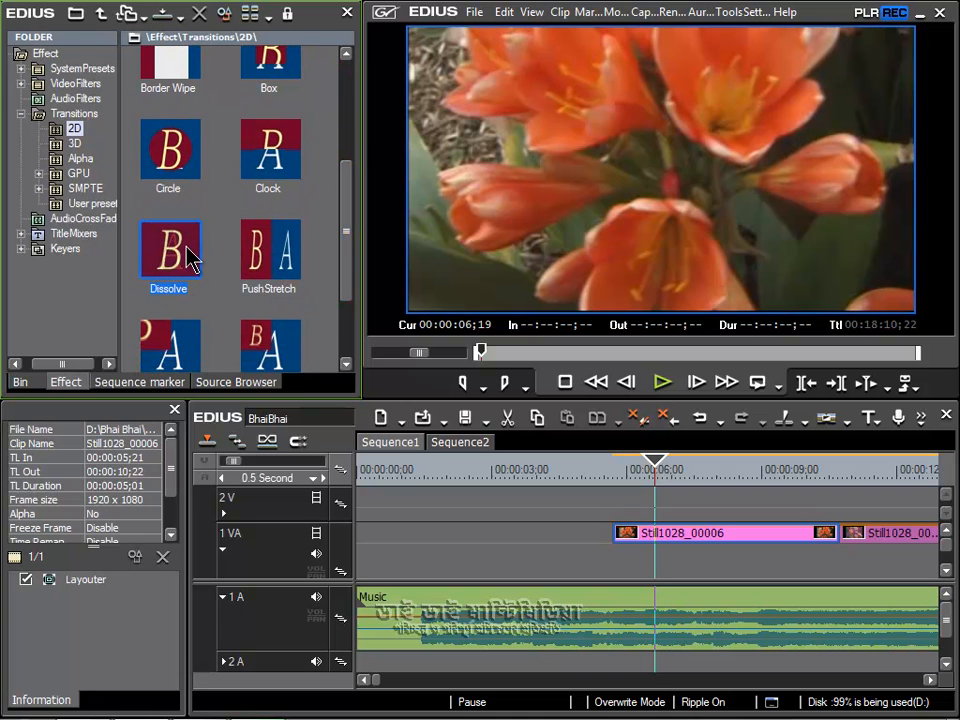
Try to apply the Dissolve transition directly to the start of the clip Still1028_00006 on the 1 VA track.
scroll(187, 247, down, 1)
drag(161, 210, 550, 496)
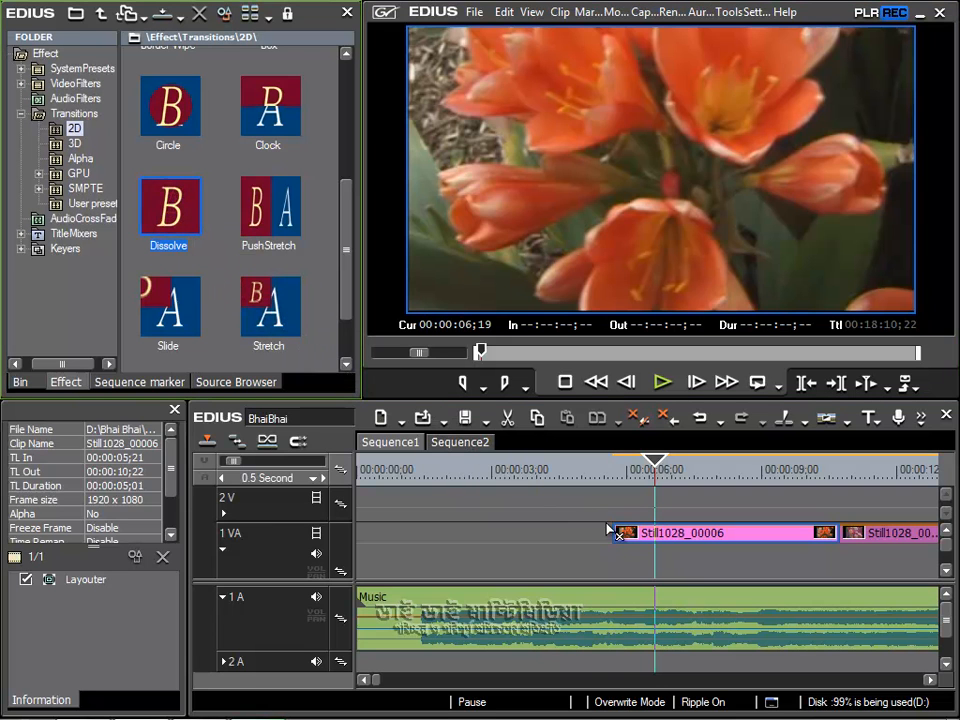
drag(609, 530, 636, 537)
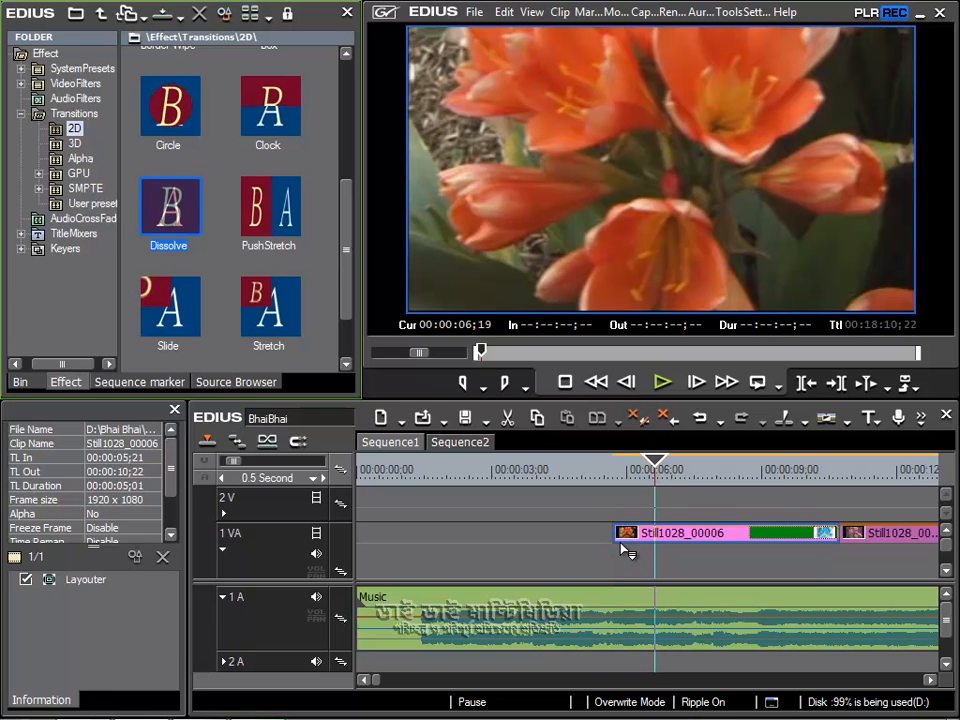
mouse_move(812, 543)
mouse_down()
mouse_move(856, 540)
mouse_move(612, 530)
mouse_up()
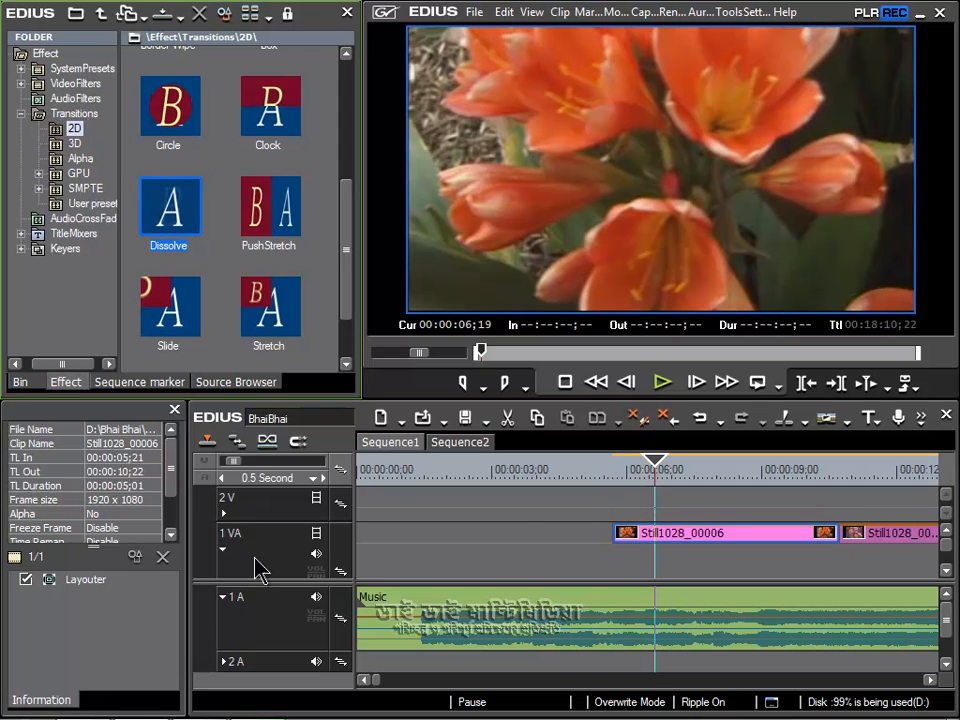
Set the 1 VA track height to 3 and enlarge the video track area above the audio tracks.
right_click(271, 563)
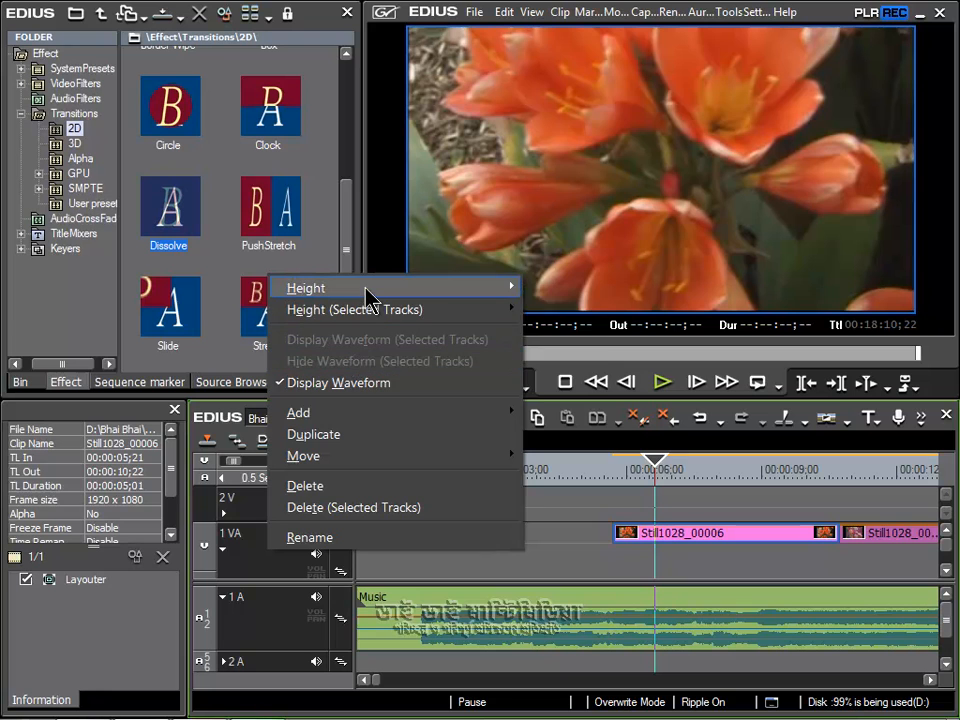
mouse_move(367, 297)
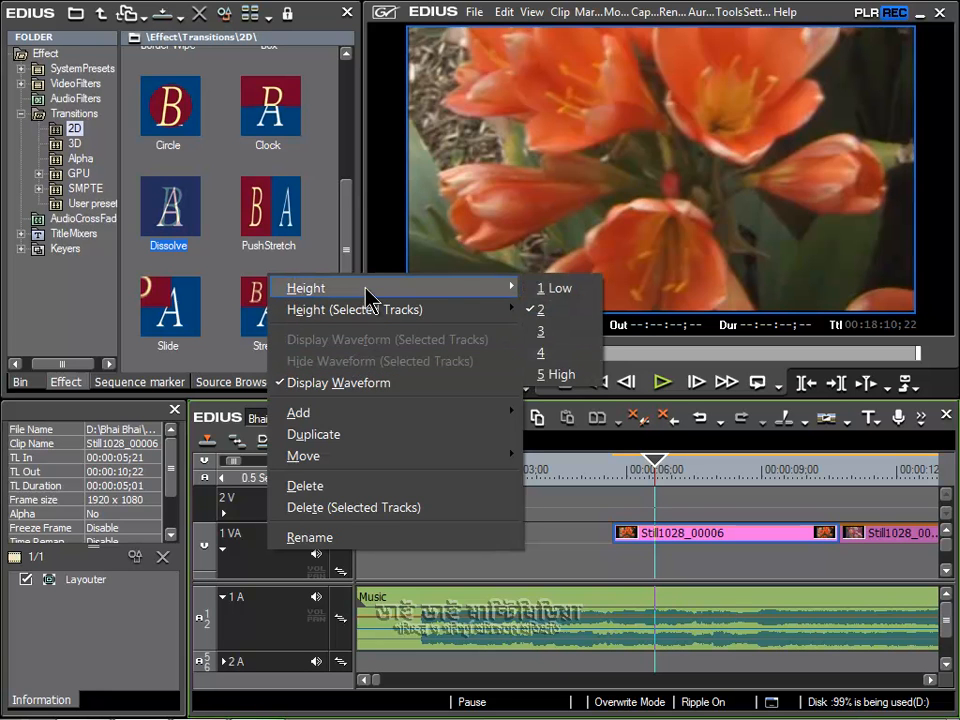
click(552, 331)
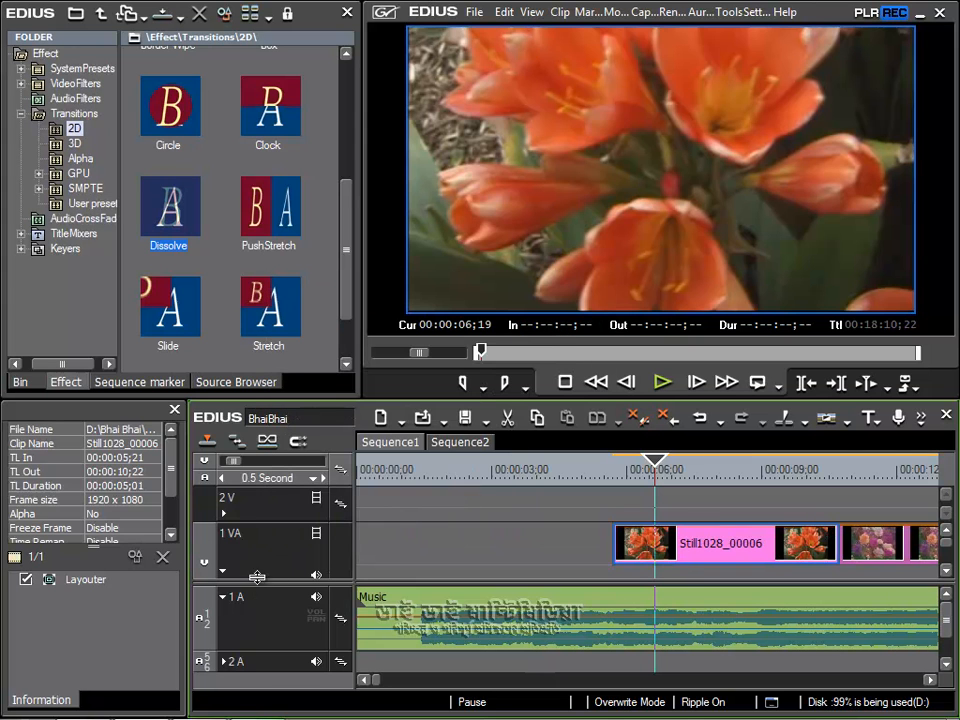
drag(261, 583, 268, 658)
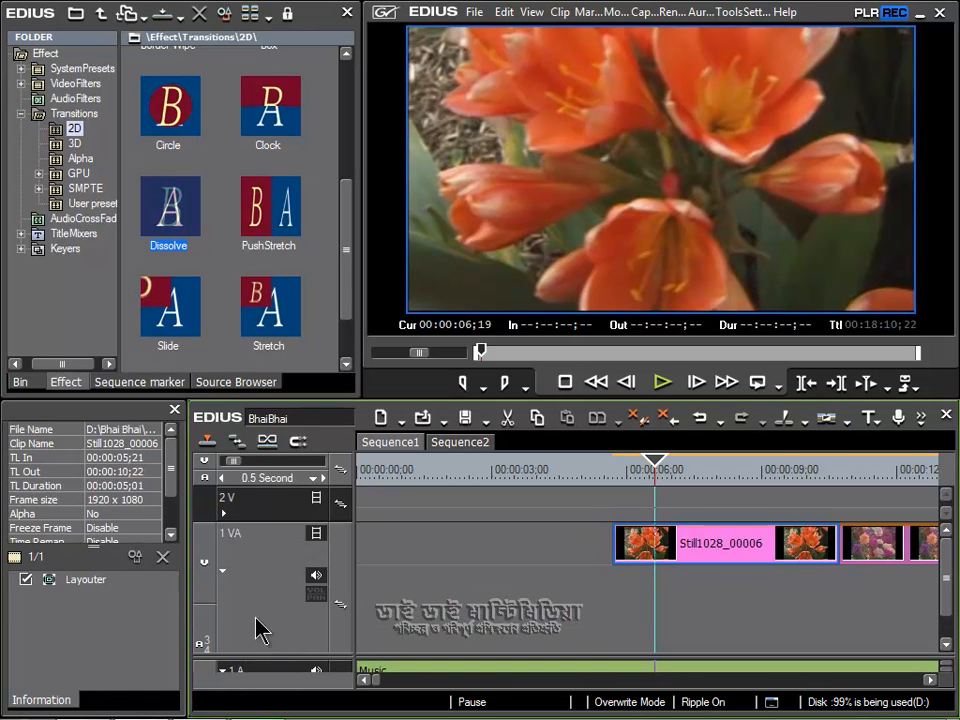
Expand the mixer lane of the 1 VA track and turn on MIX for it.
scroll(950, 578, down, 2)
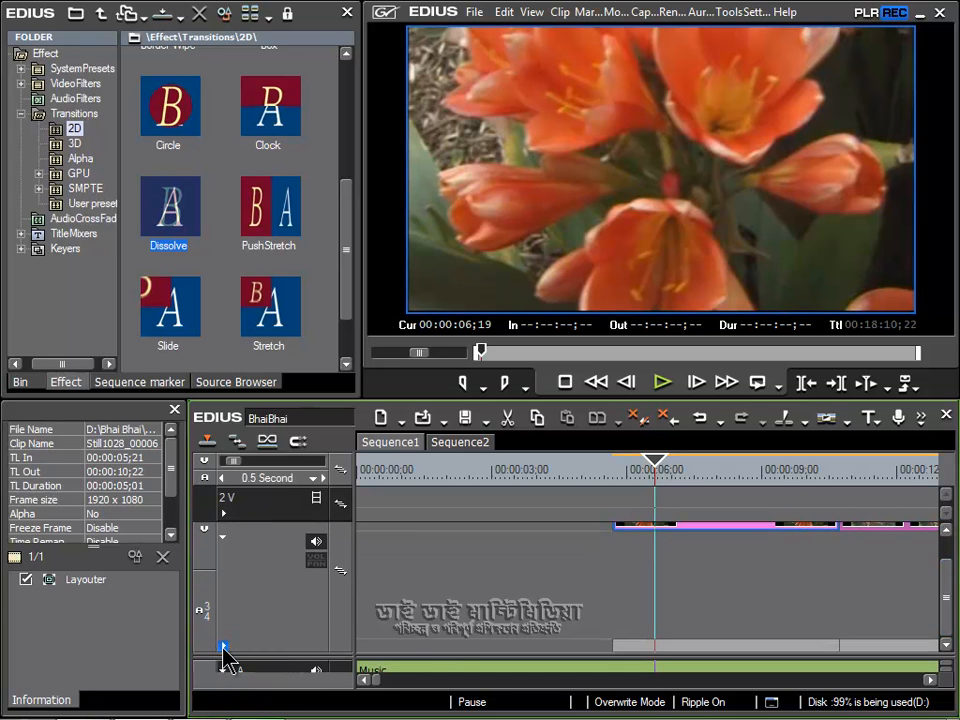
click(223, 646)
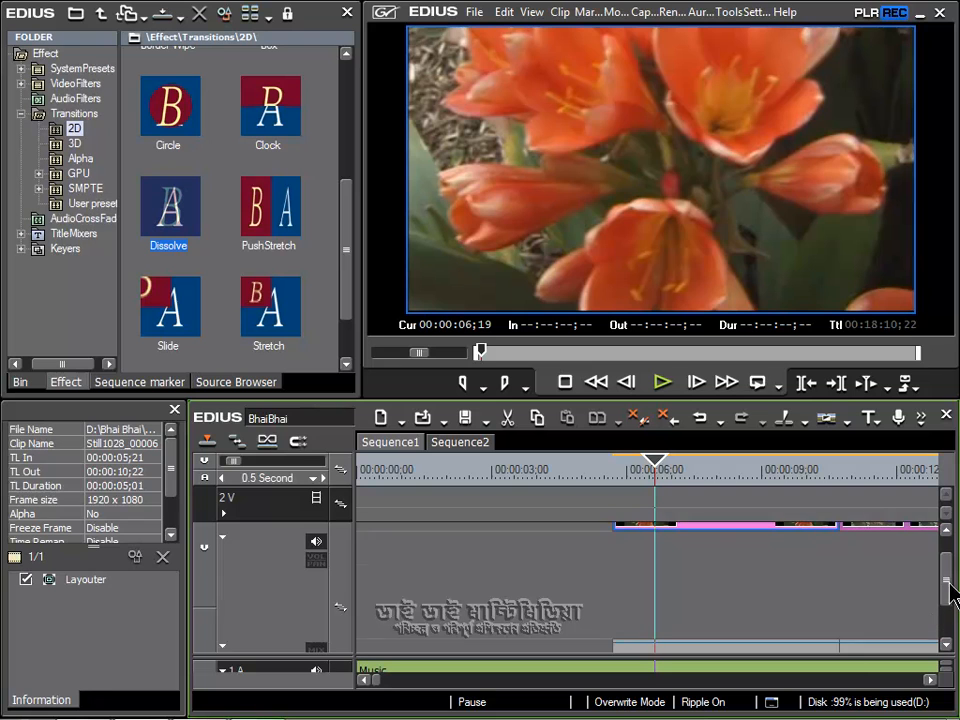
scroll(947, 565, up, 2)
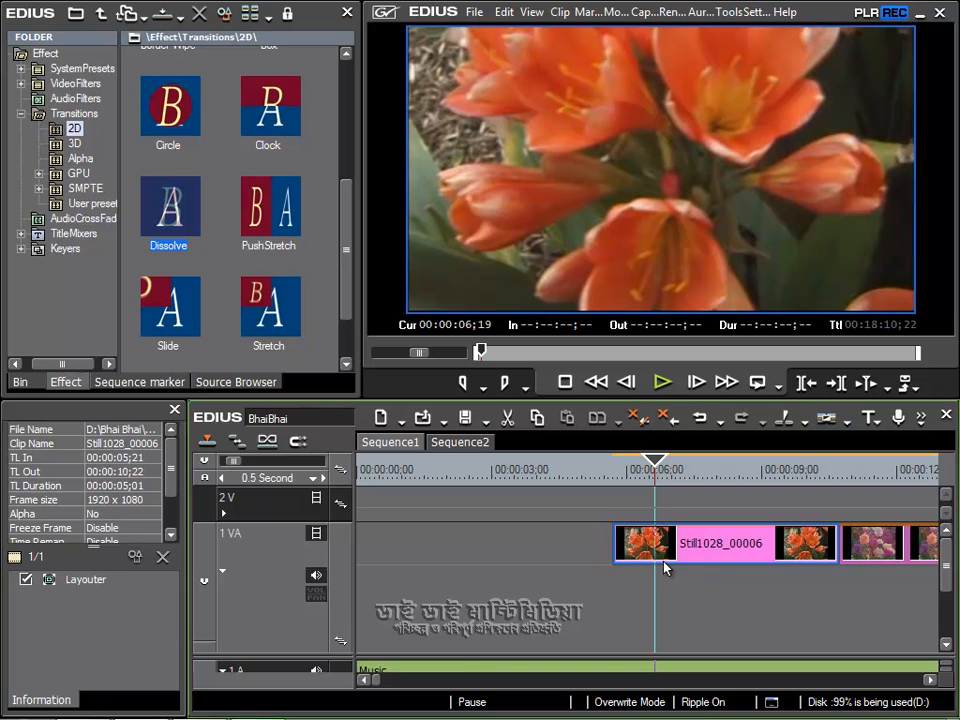
drag(376, 681, 384, 681)
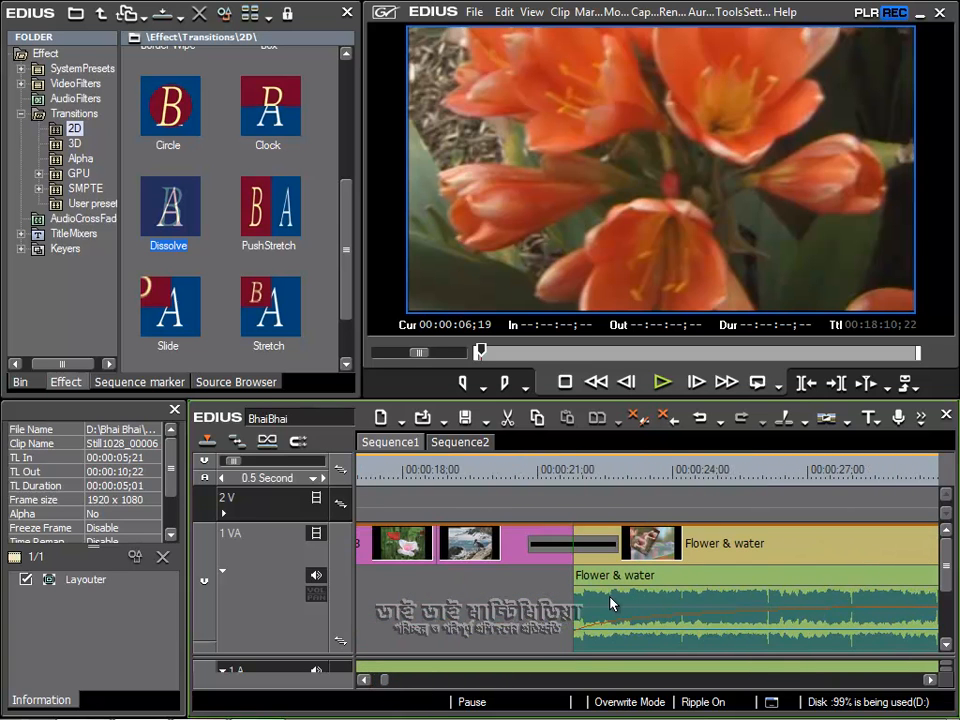
drag(387, 681, 379, 685)
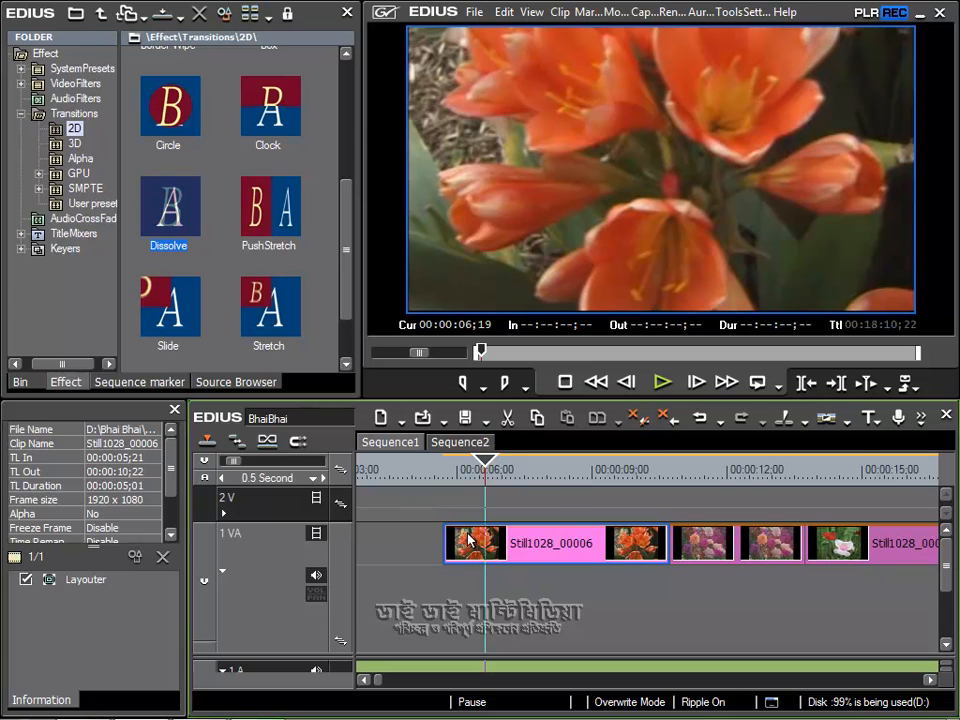
drag(947, 561, 945, 615)
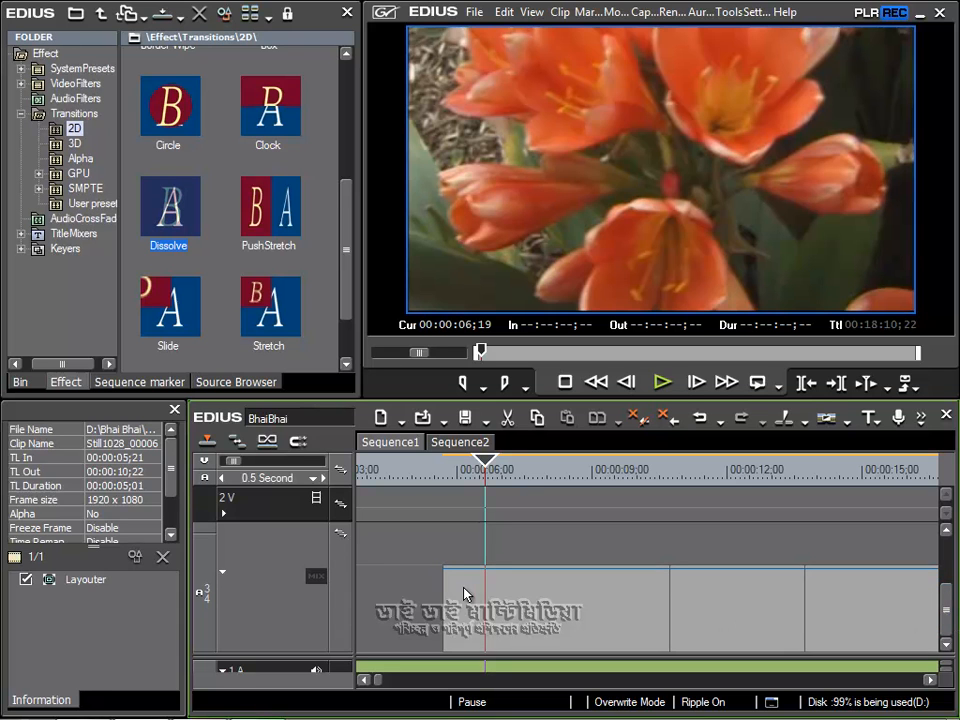
click(316, 577)
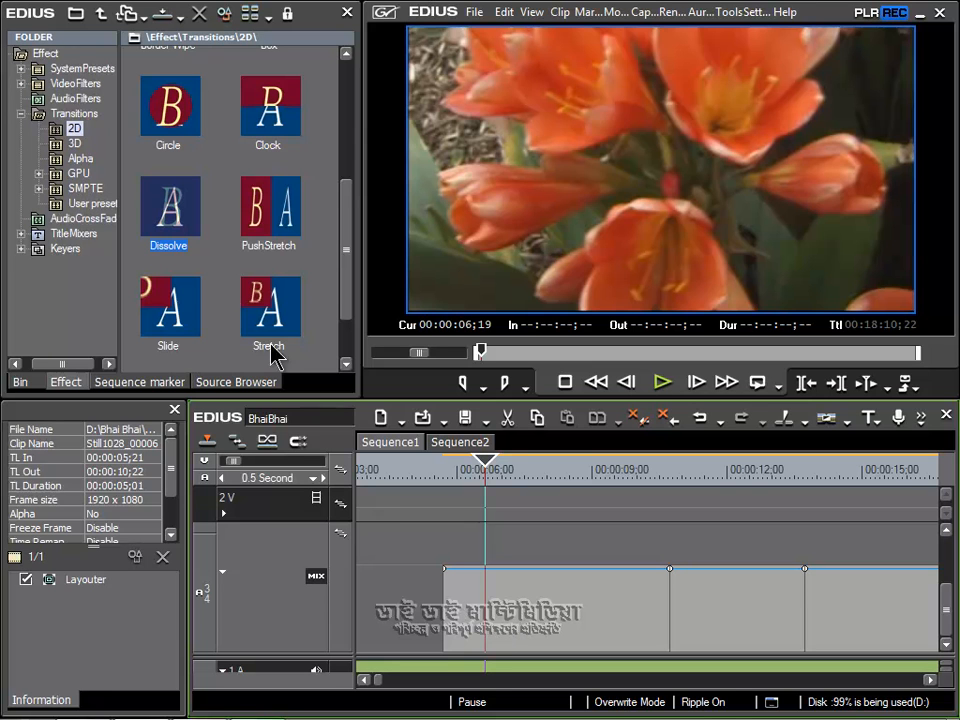
Apply Dissolve to the start of the first still clip in the mixer lane, enlarge the timeline area, and play the fade from about 00:00:05;03.
drag(178, 212, 452, 584)
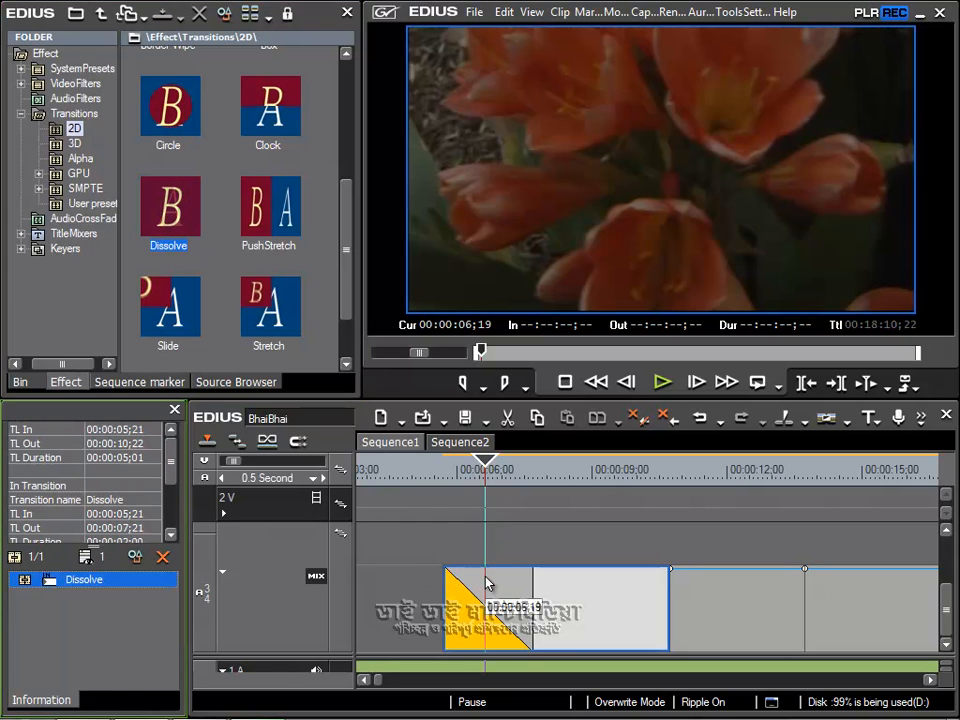
drag(412, 400, 406, 344)
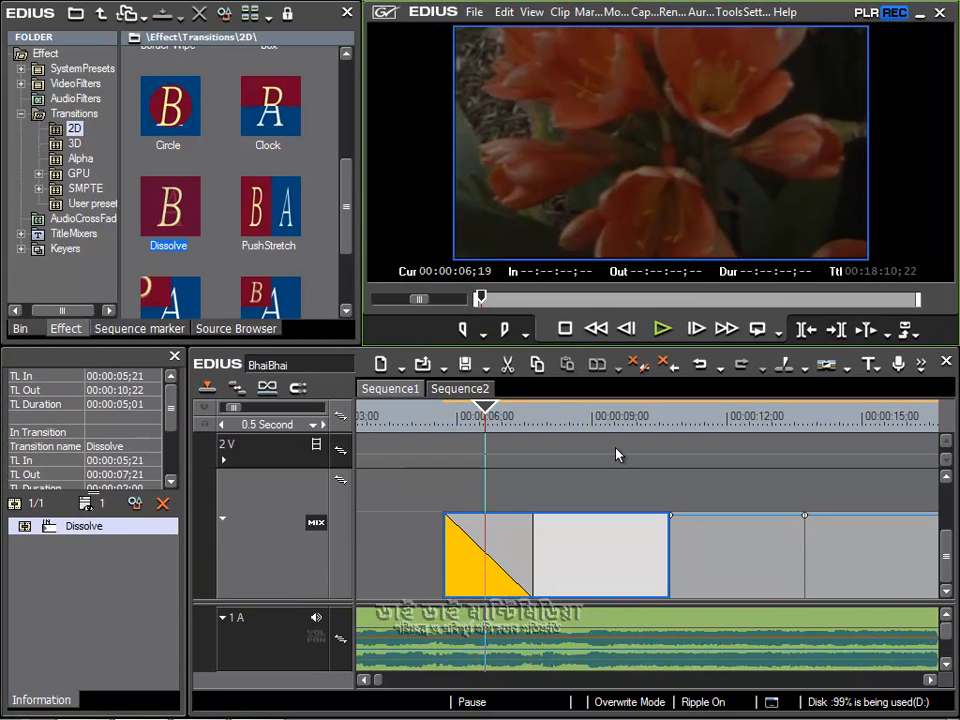
click(416, 416)
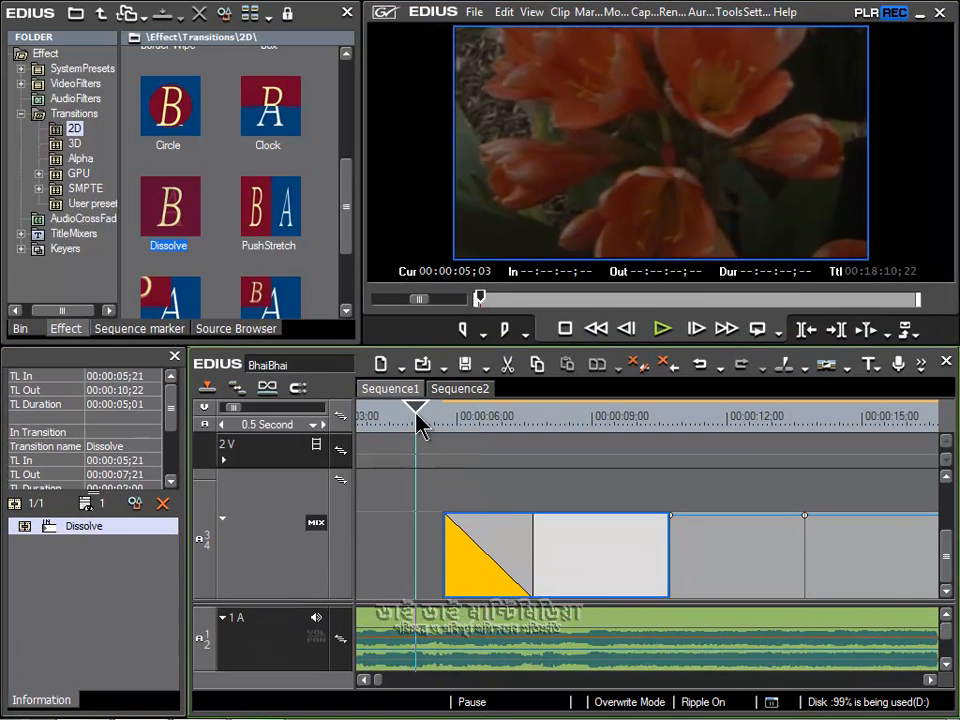
click(661, 336)
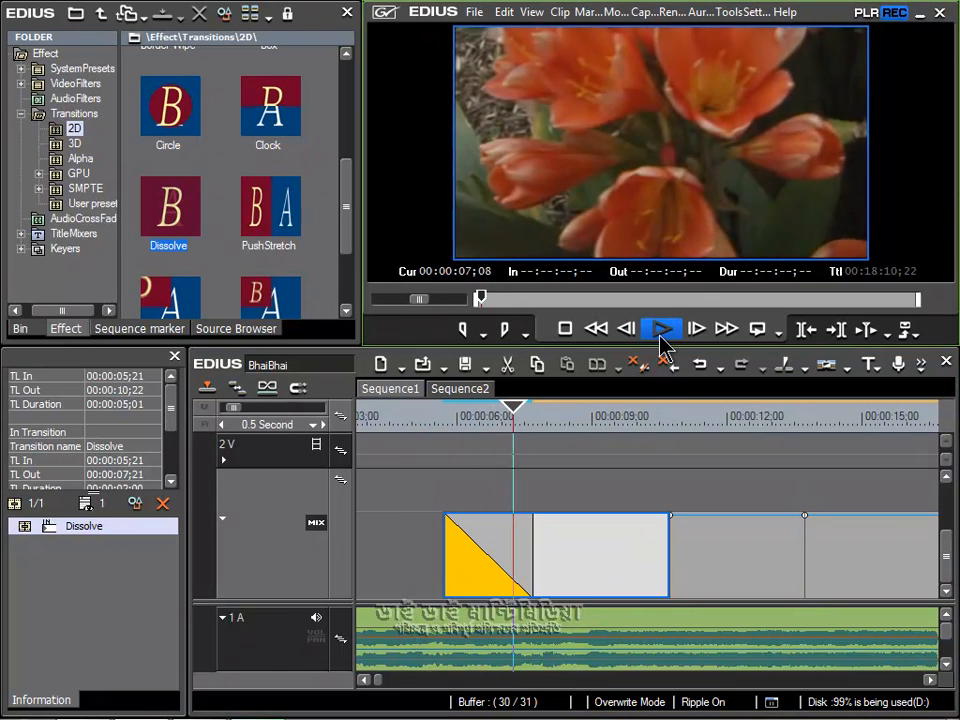
click(661, 332)
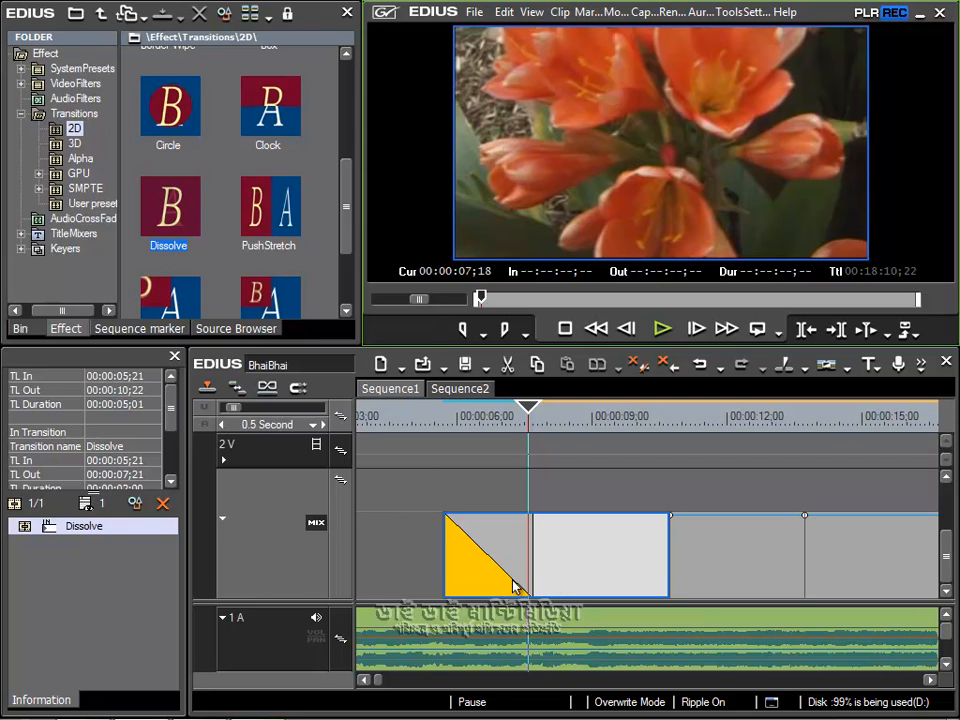
Lengthen the first clip's Dissolve to about 4 seconds, ending at 00:00:09;21, and play it from about 00:00:05;10.
drag(536, 564, 632, 574)
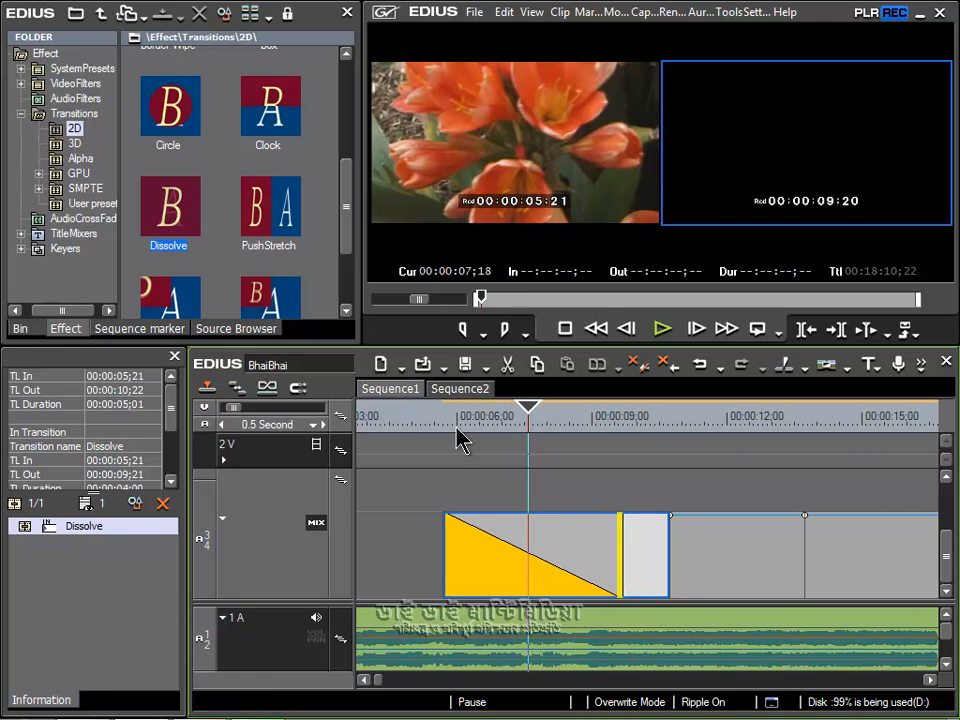
click(428, 428)
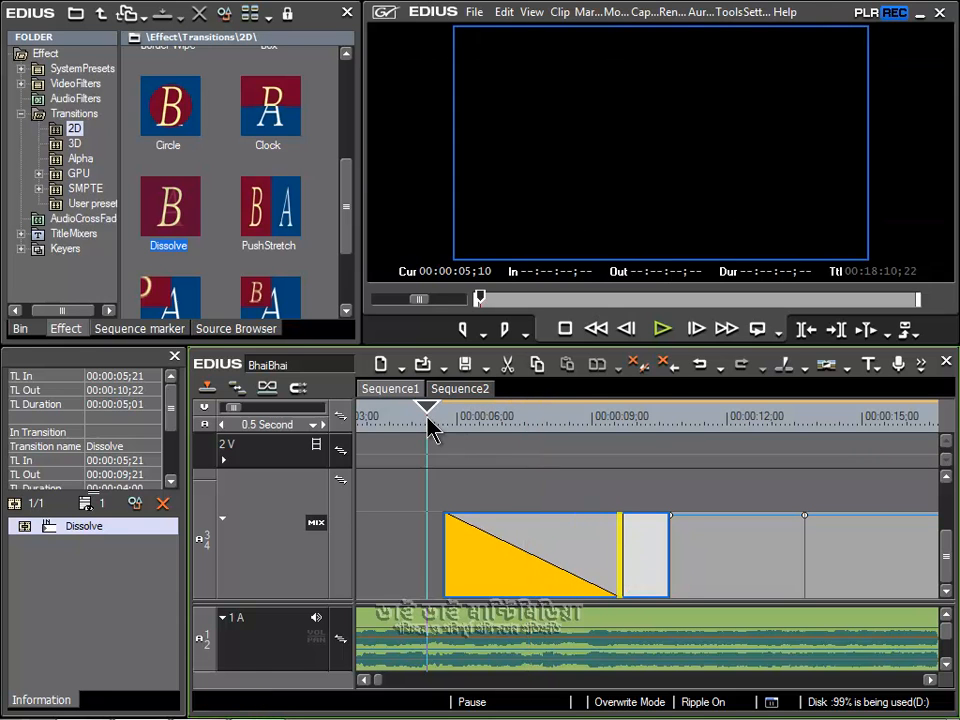
click(662, 330)
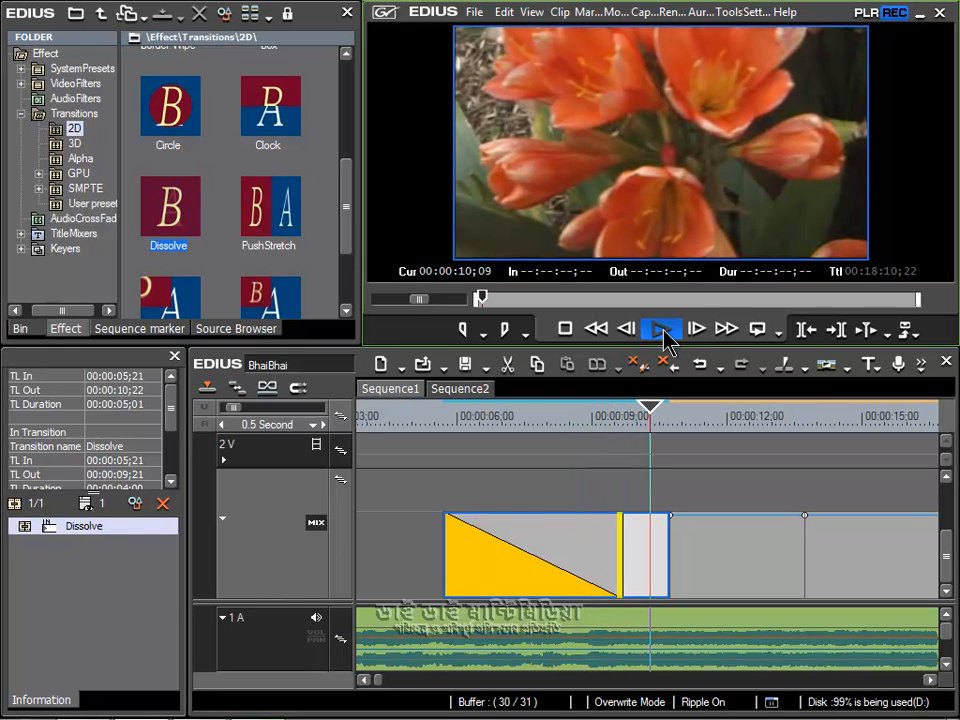
click(662, 330)
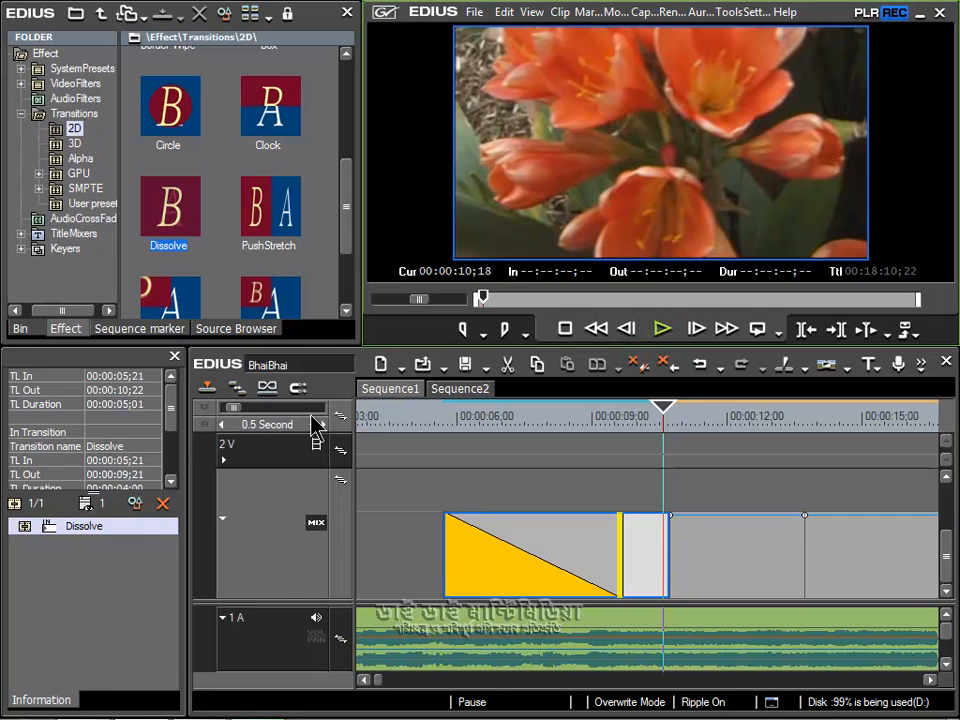
right_click(258, 548)
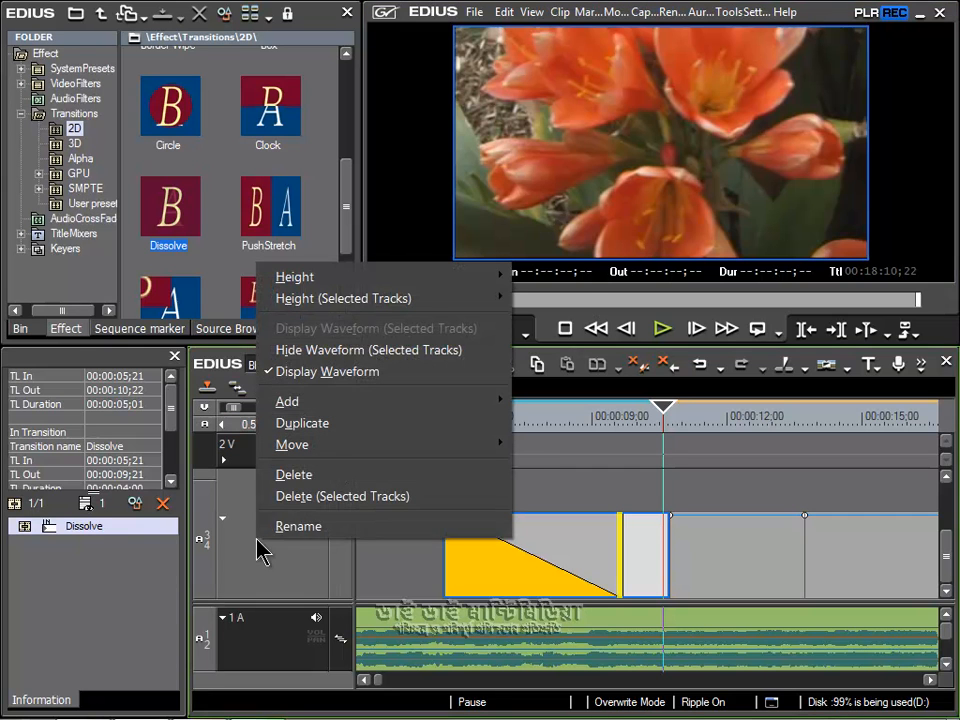
mouse_move(430, 283)
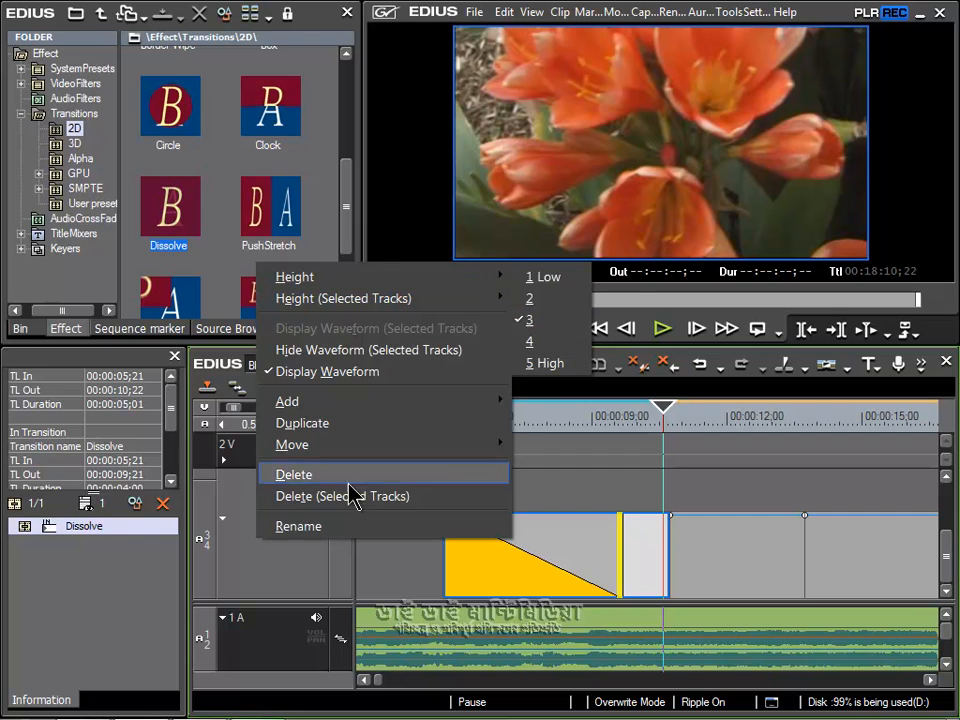
click(221, 578)
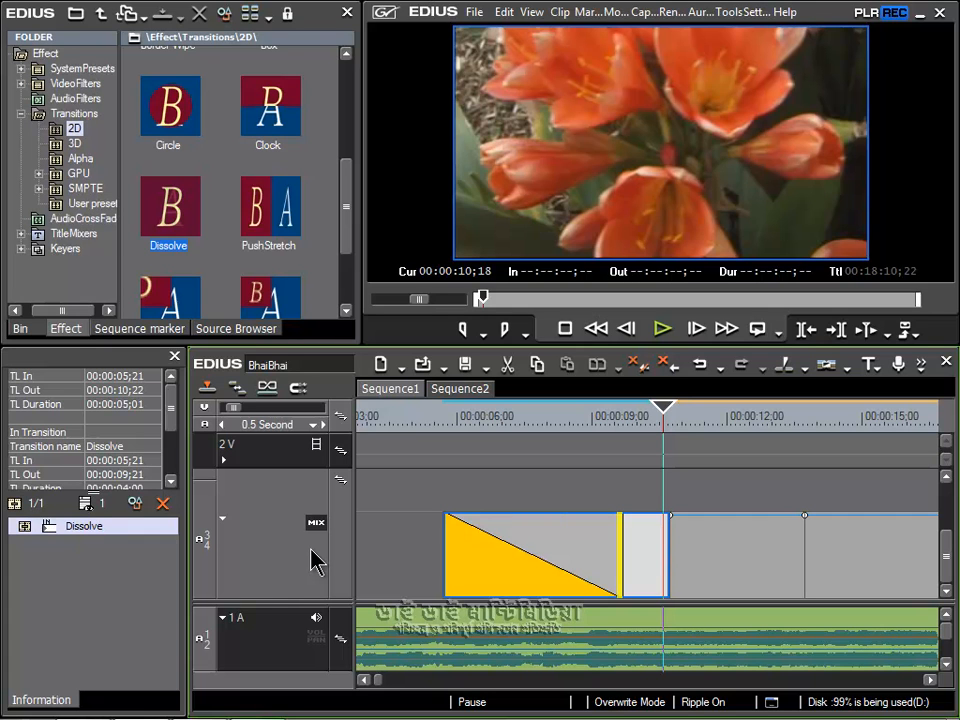
Collapse the mixer and audio lanes of the 1 VA track and set the timeline scale to 1 second.
click(224, 520)
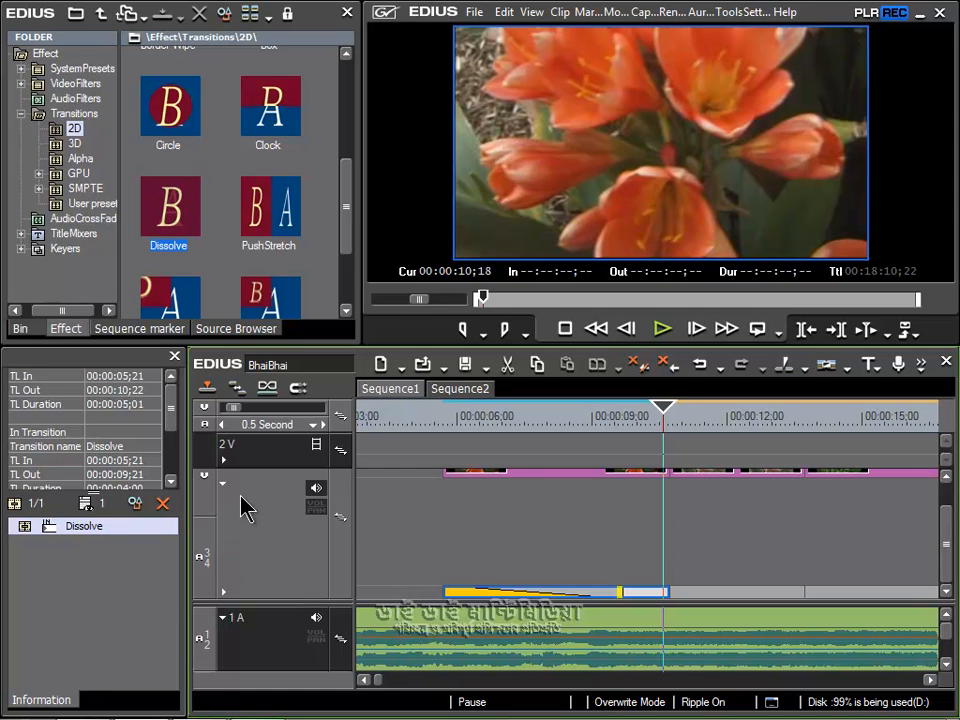
click(223, 485)
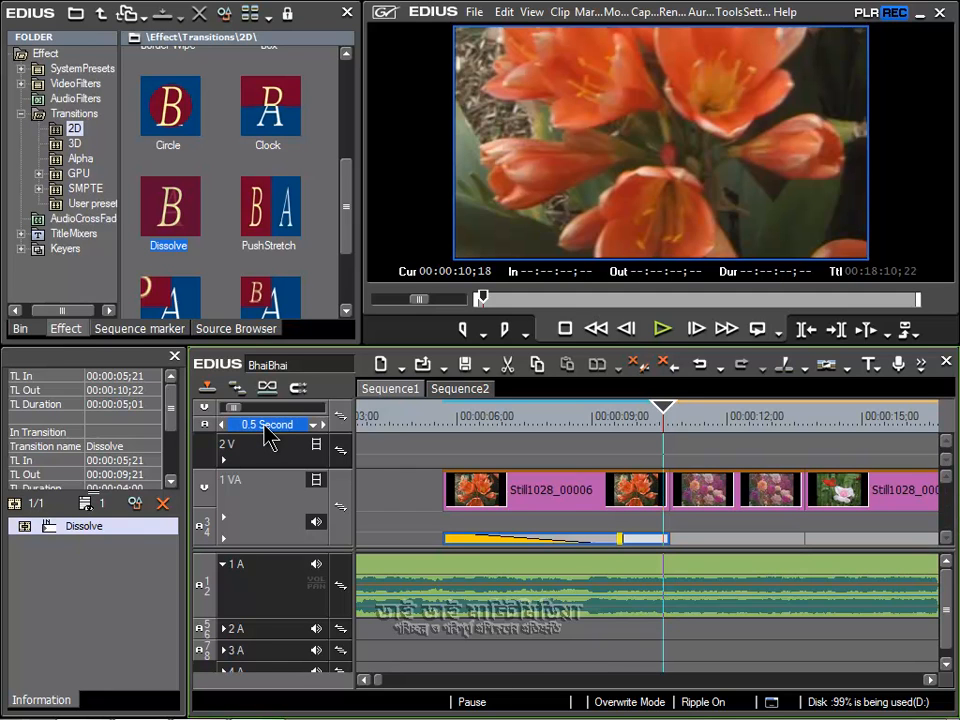
click(324, 425)
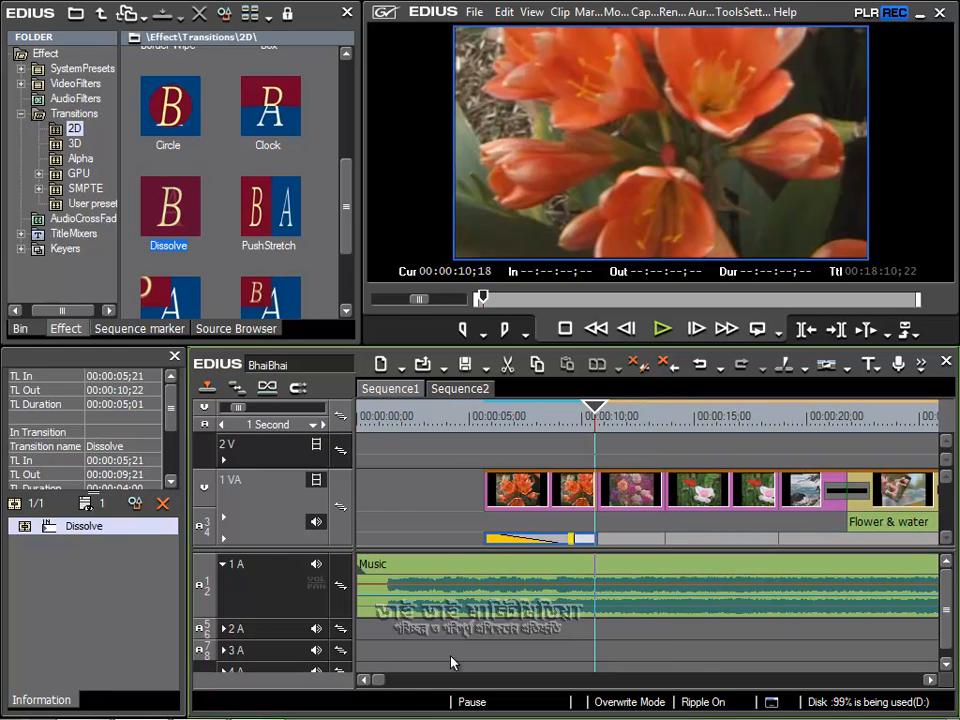
drag(378, 680, 381, 680)
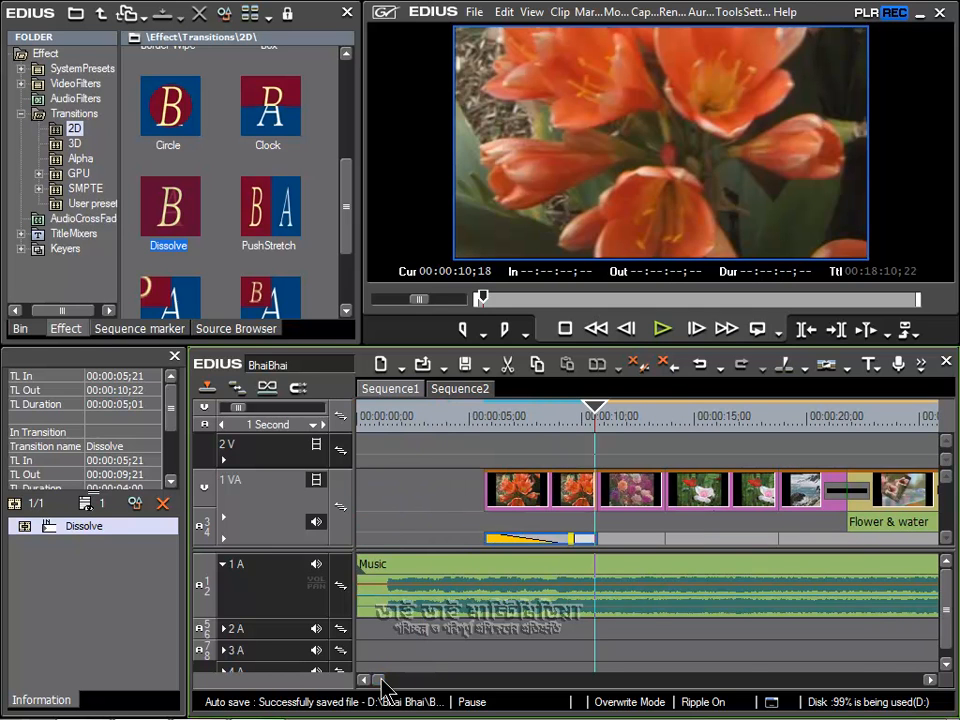